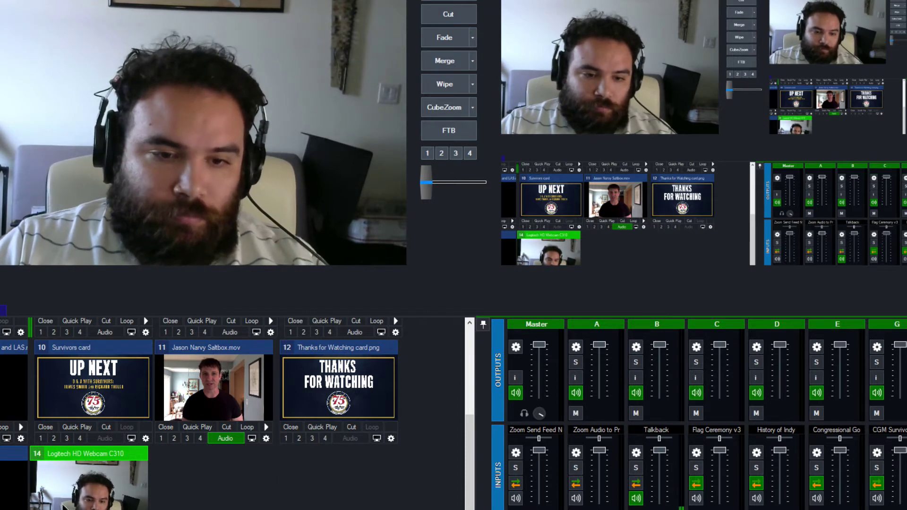
- Put input 11's video clip live and rewind it to about 00:00:29
click(245, 404)
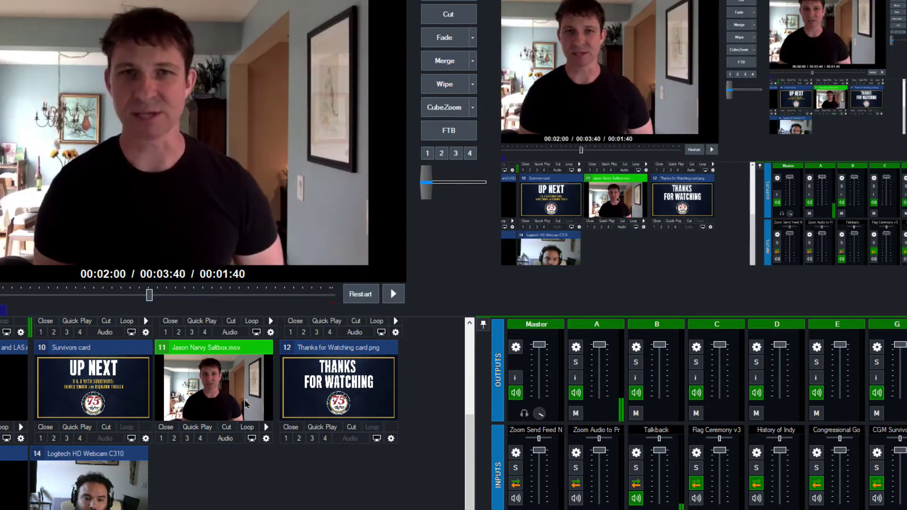
click(266, 439)
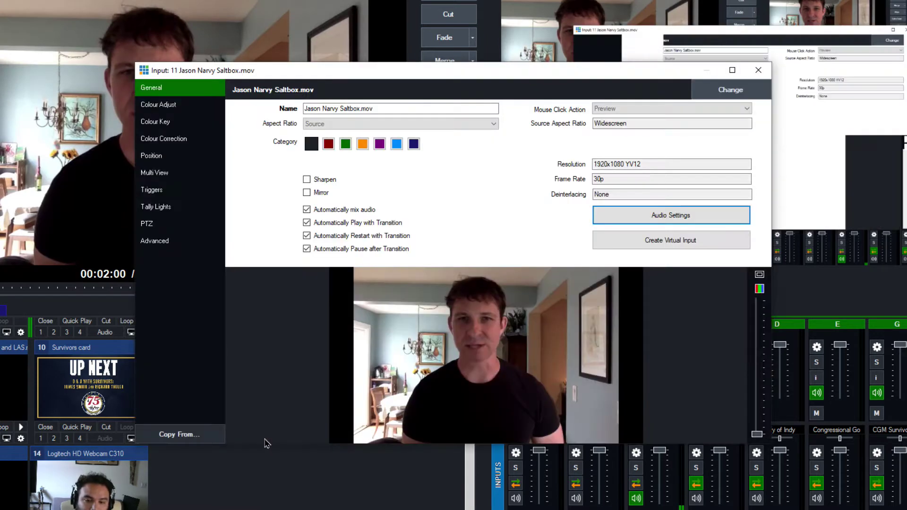
click(758, 70)
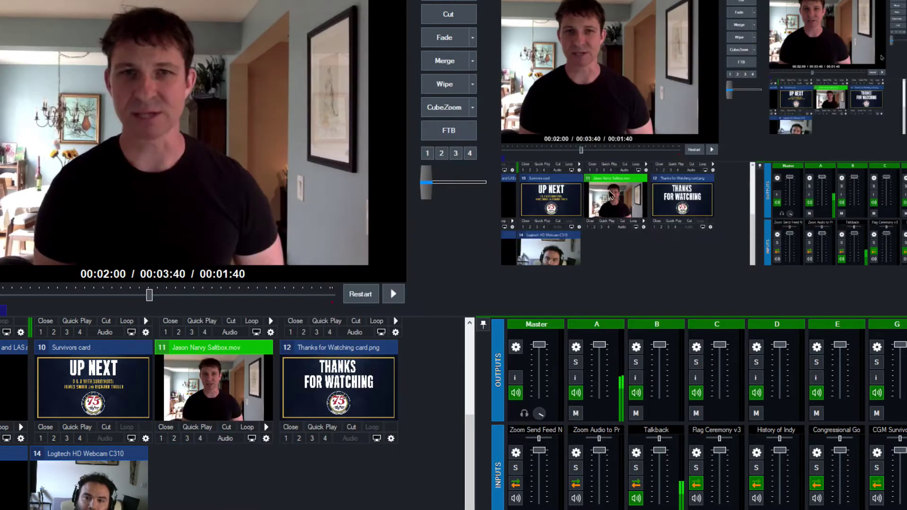
drag(150, 295, 40, 295)
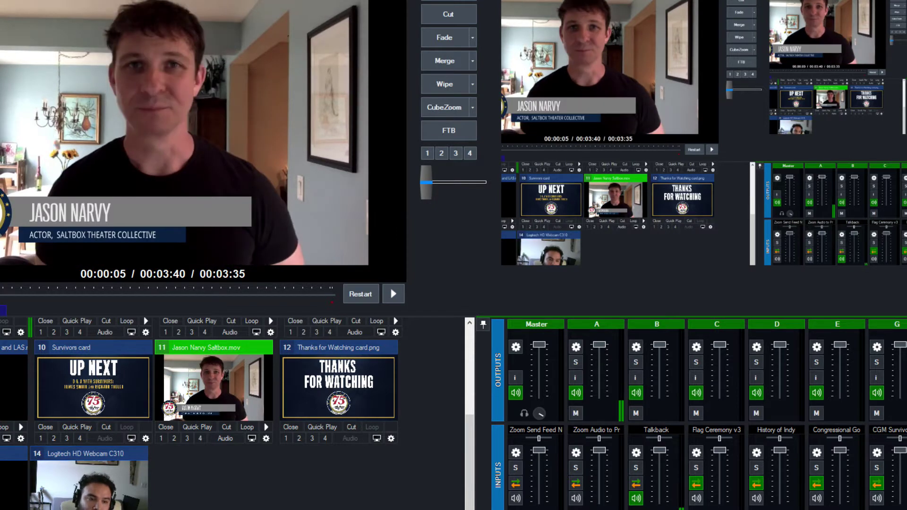
click(393, 294)
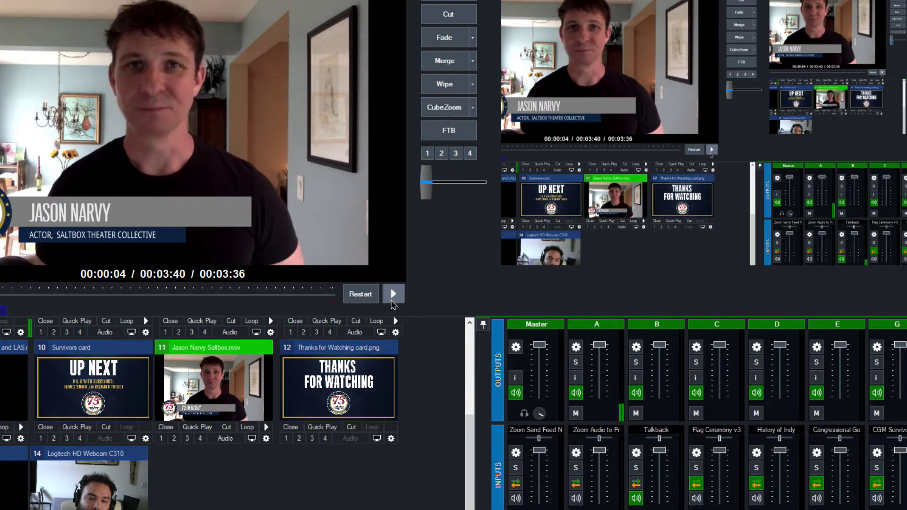
click(393, 294)
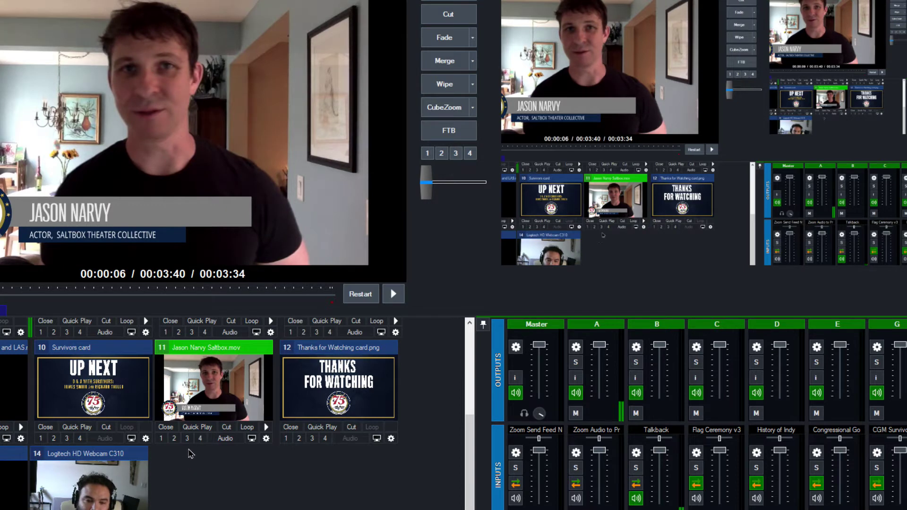
- Turn on the clip's audio, pause it at 00:00:19, and open input 11's settings
click(225, 439)
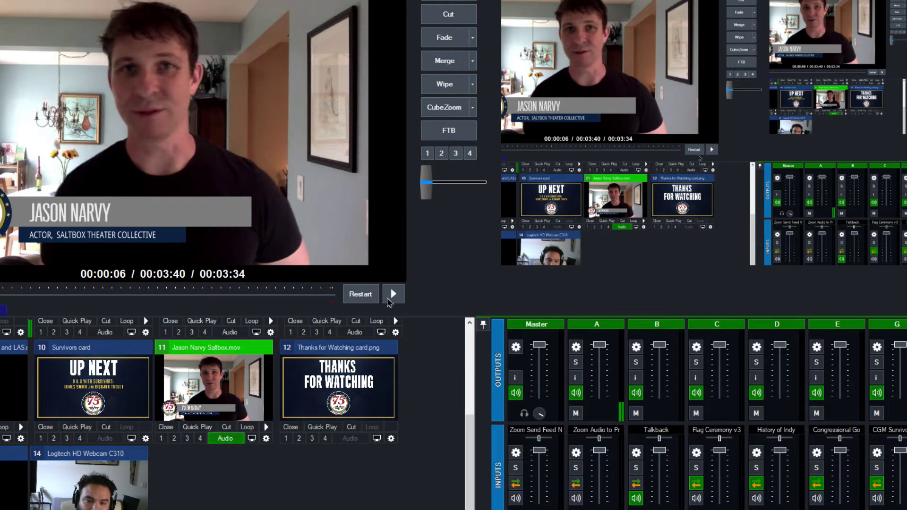
click(393, 293)
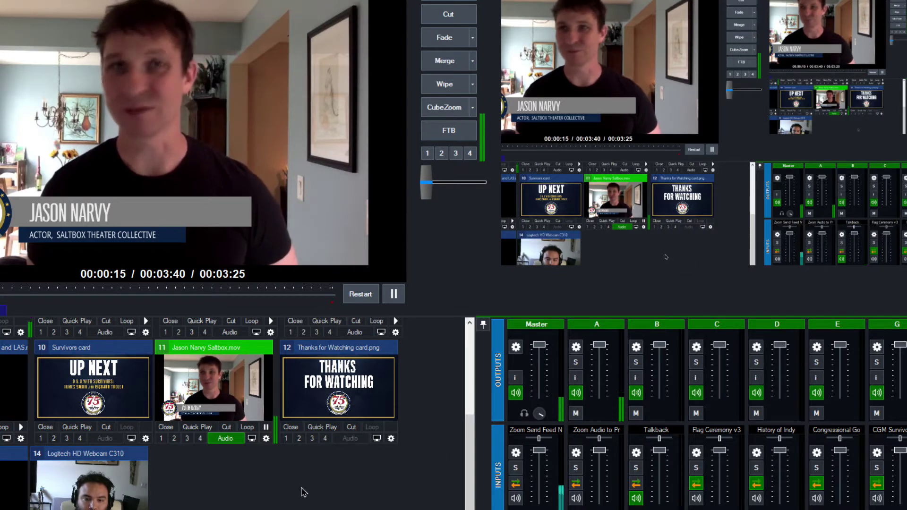
click(394, 294)
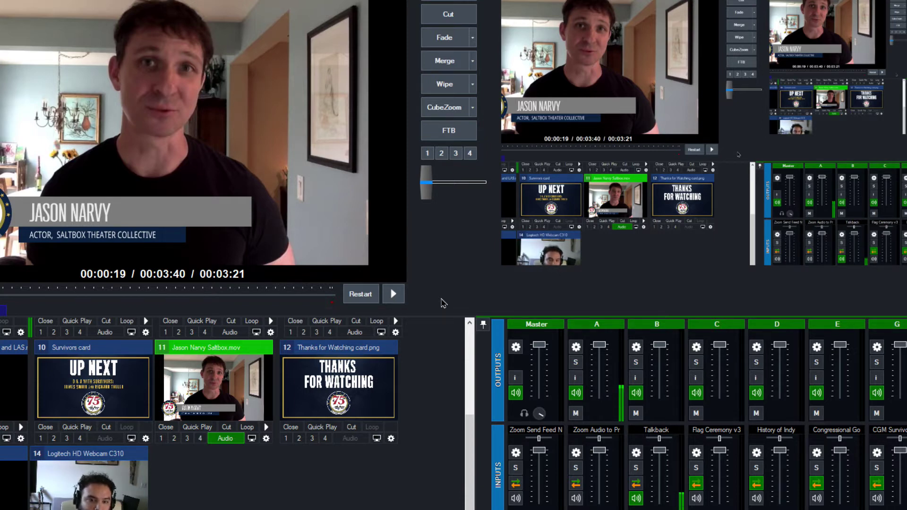
click(266, 438)
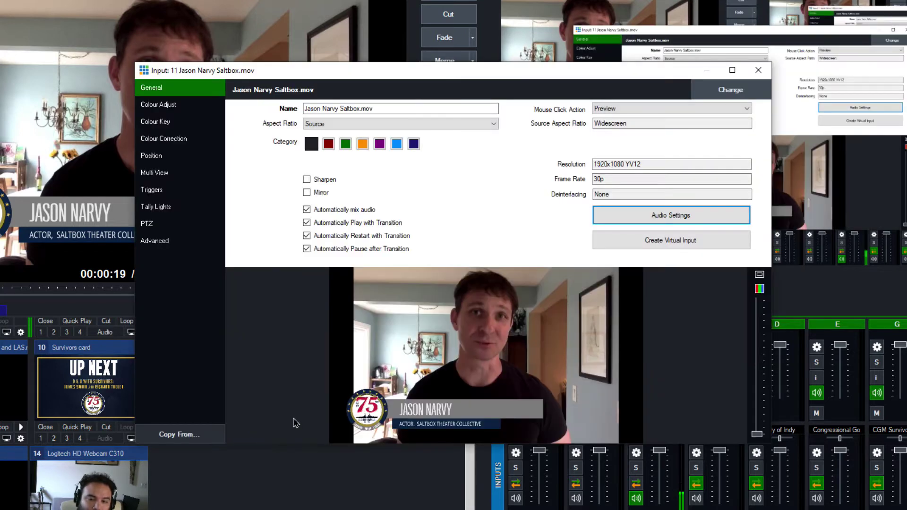
- In the clip's Audio Settings plugin list, view the Pro-Q 3 editor and tick Pro-Q 3 on
click(668, 215)
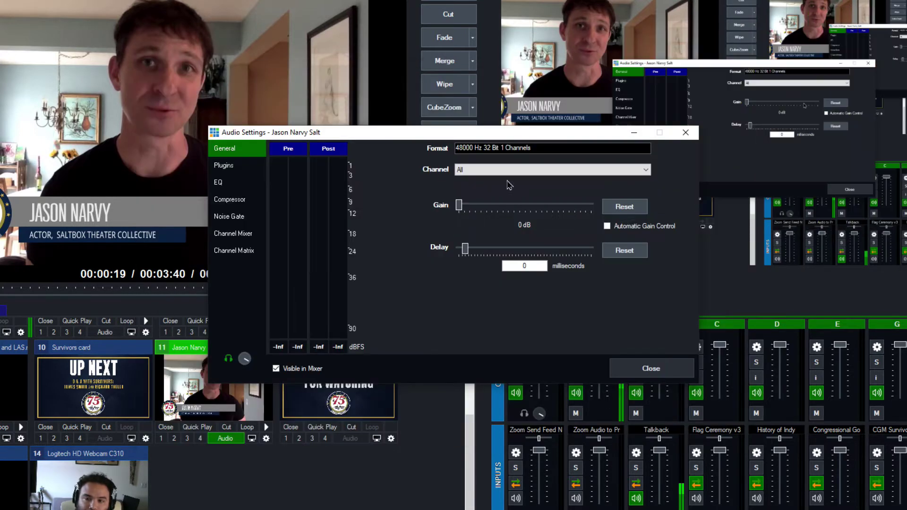
click(225, 169)
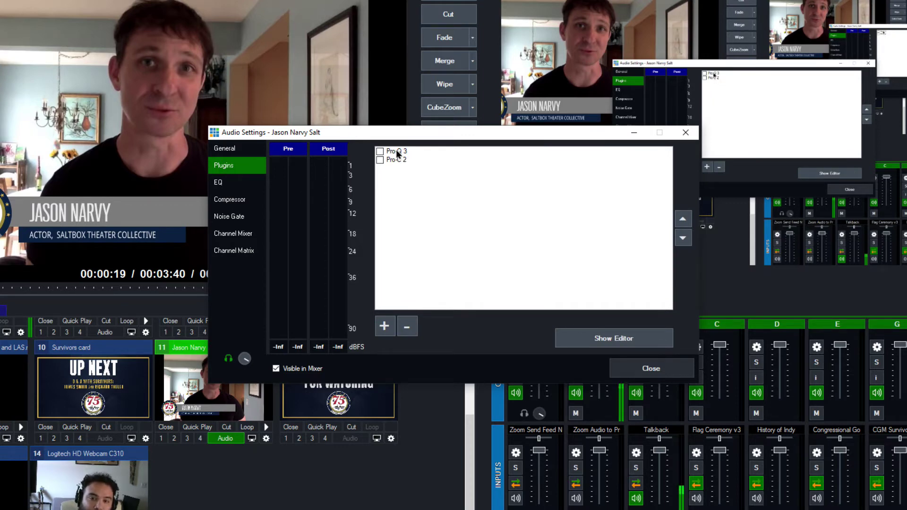
click(397, 152)
double_click(396, 152)
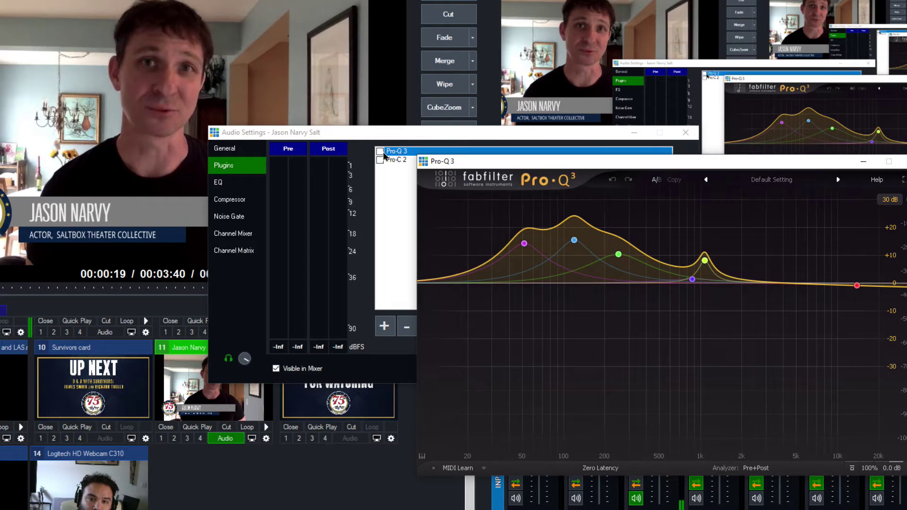
click(380, 152)
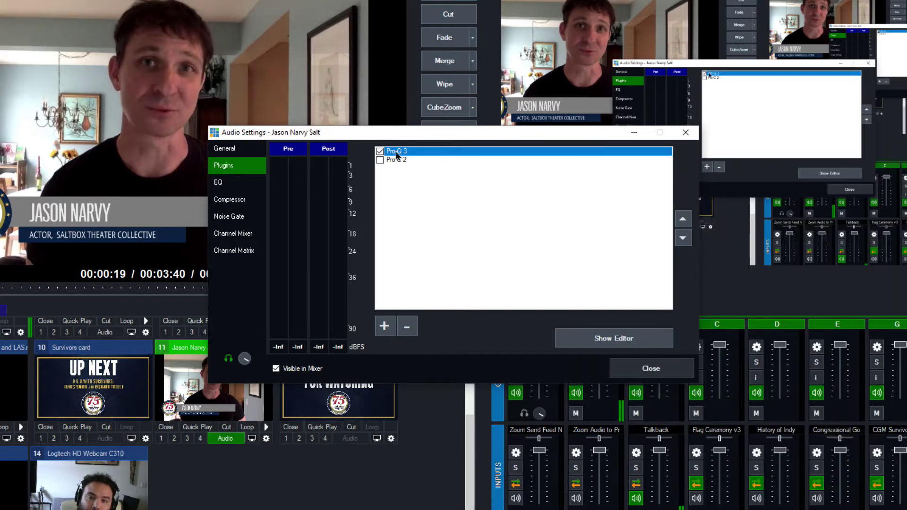
double_click(395, 152)
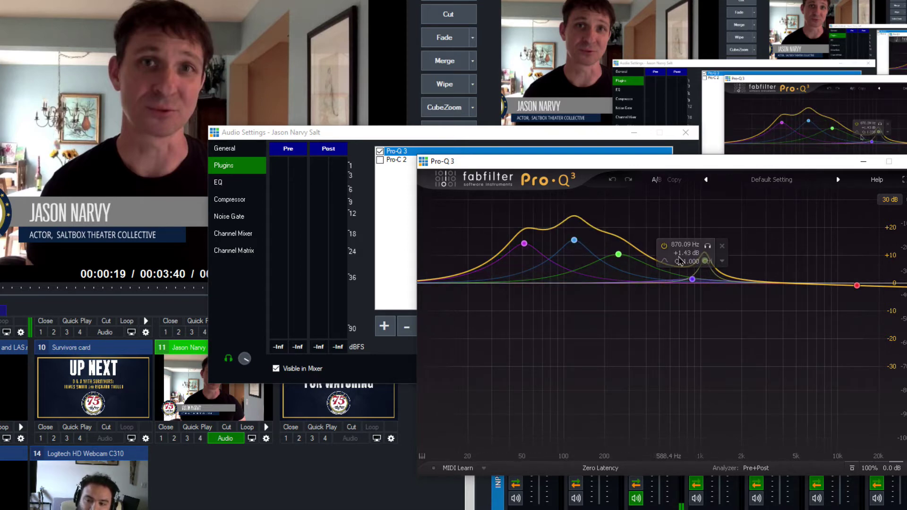
click(705, 260)
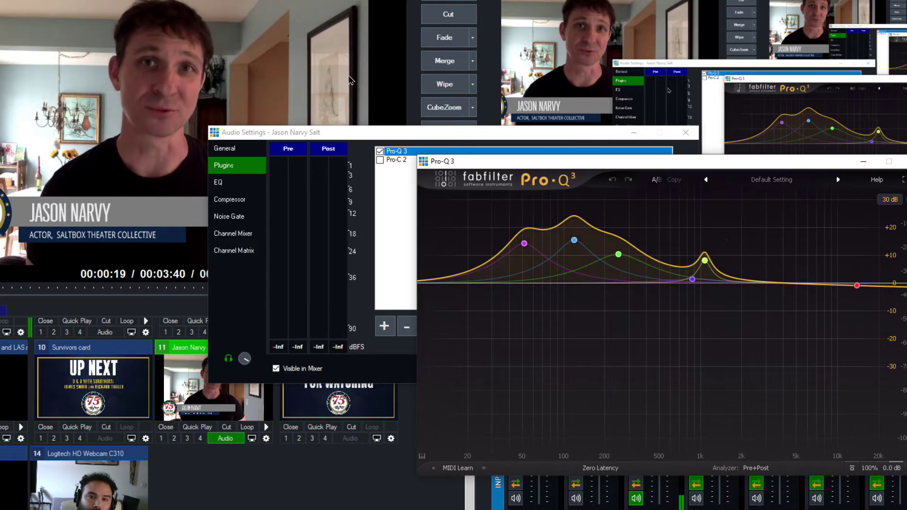
key(alt+F4)
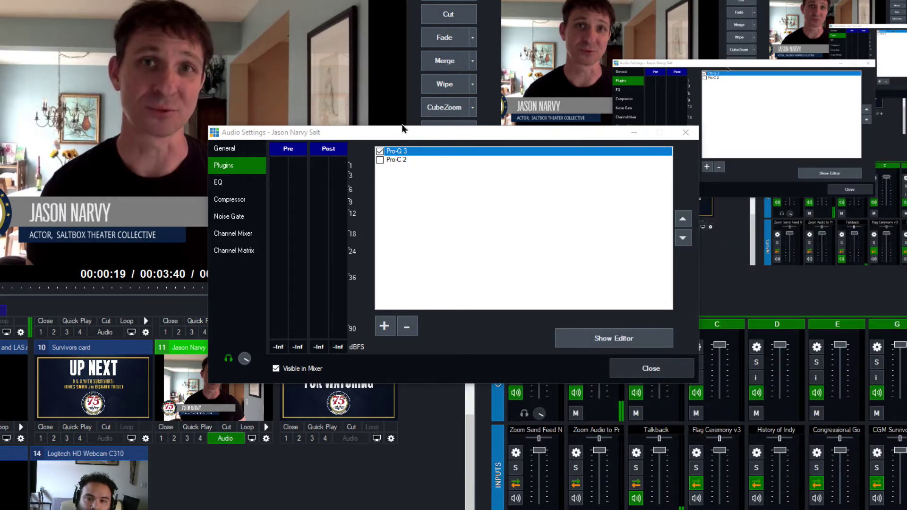
- Play the clip and look over the Pro-Q 3 EQ editor, then close it
drag(380, 138, 659, 182)
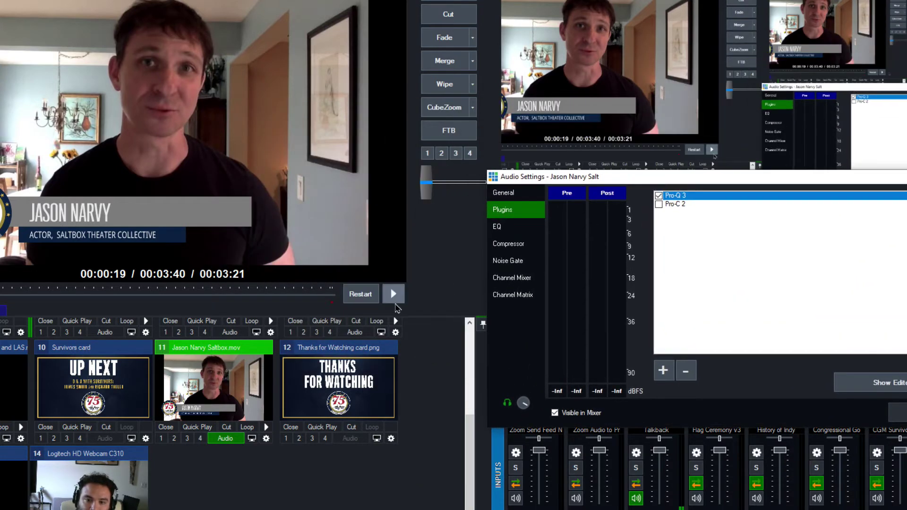
click(392, 295)
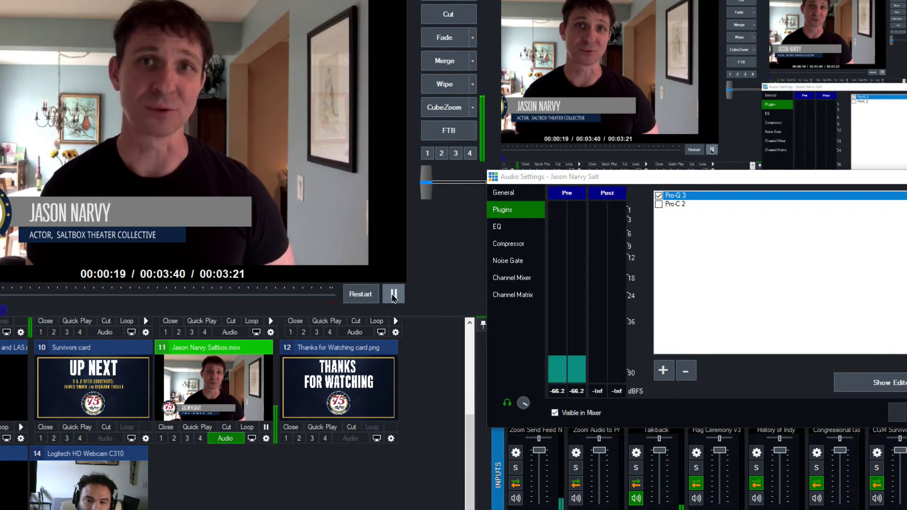
double_click(680, 197)
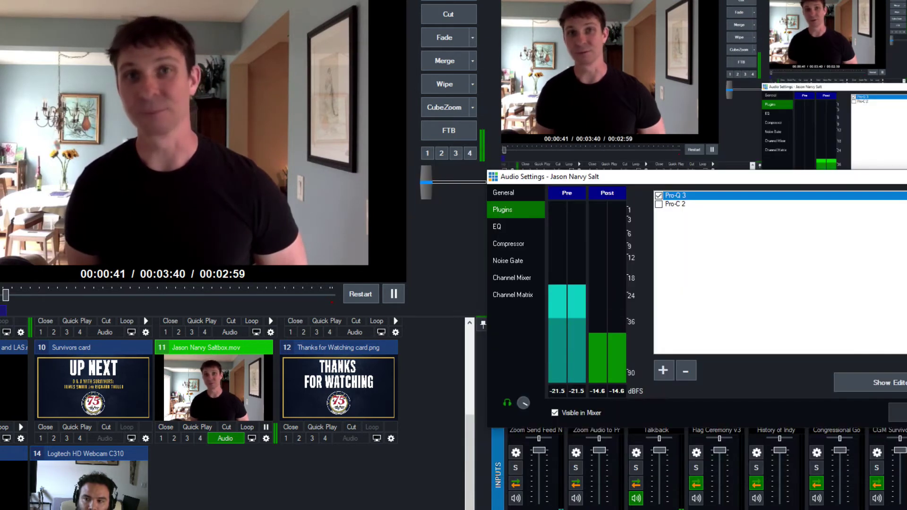
key(alt+F4)
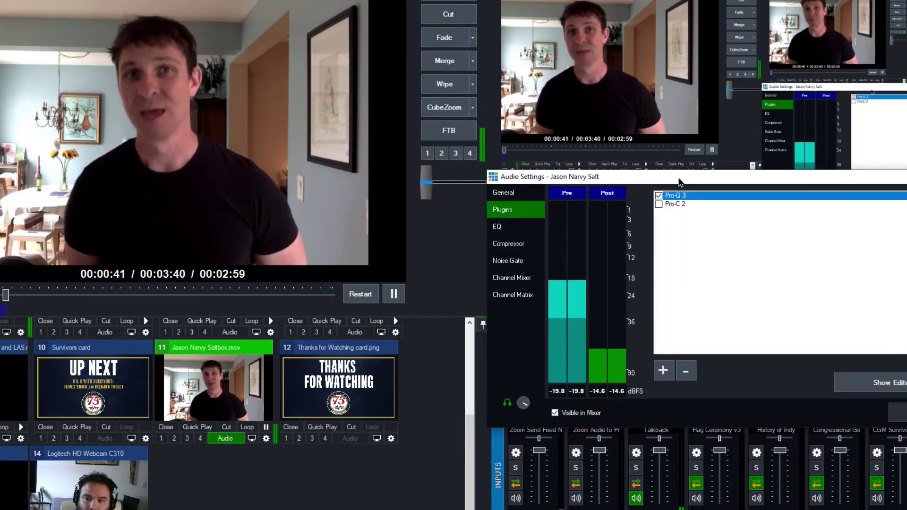
- Compare the audio with Pro-Q 3 off and on, leave it enabled, and pause the clip
click(659, 196)
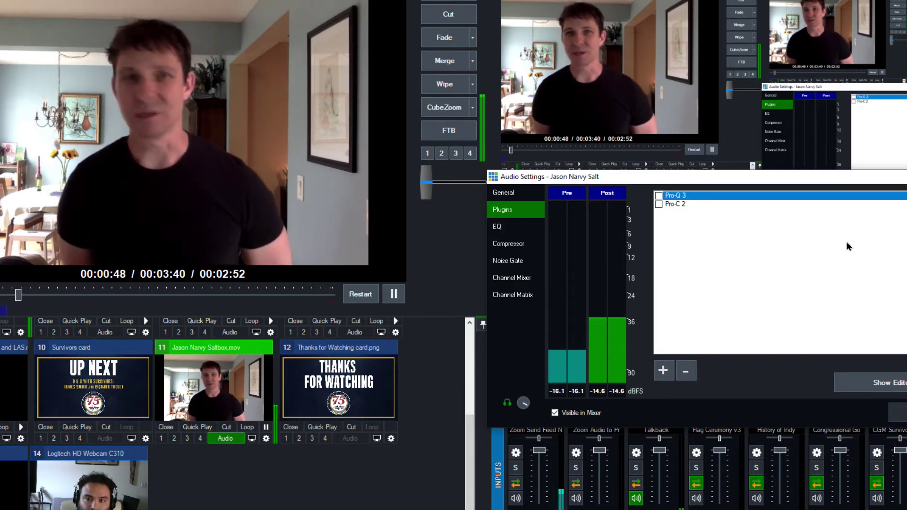
click(659, 196)
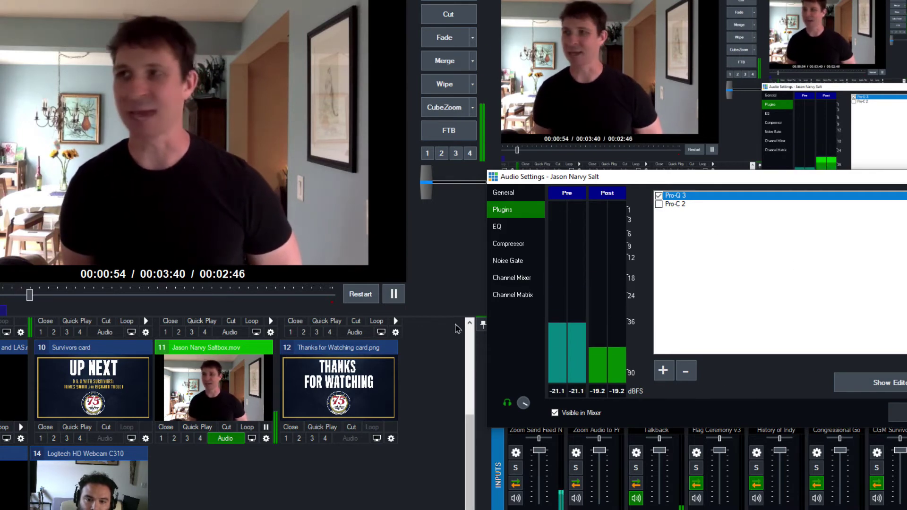
click(394, 294)
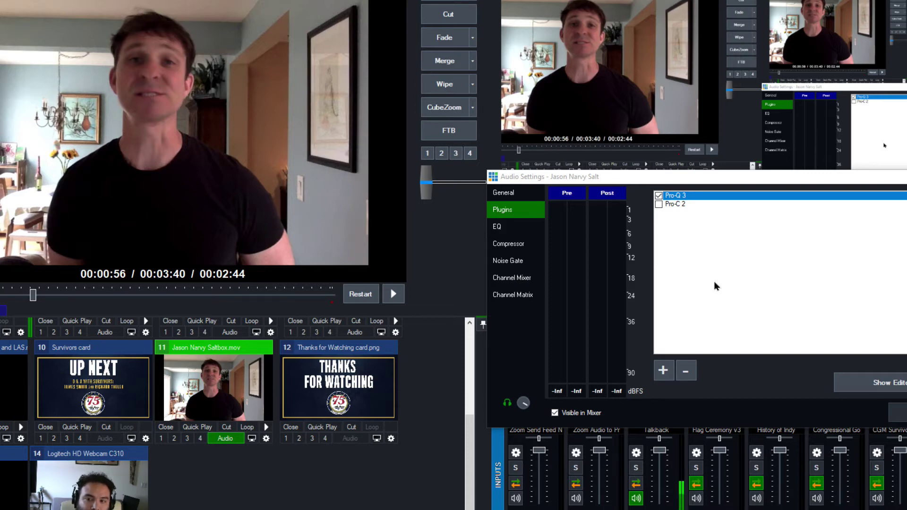
click(685, 205)
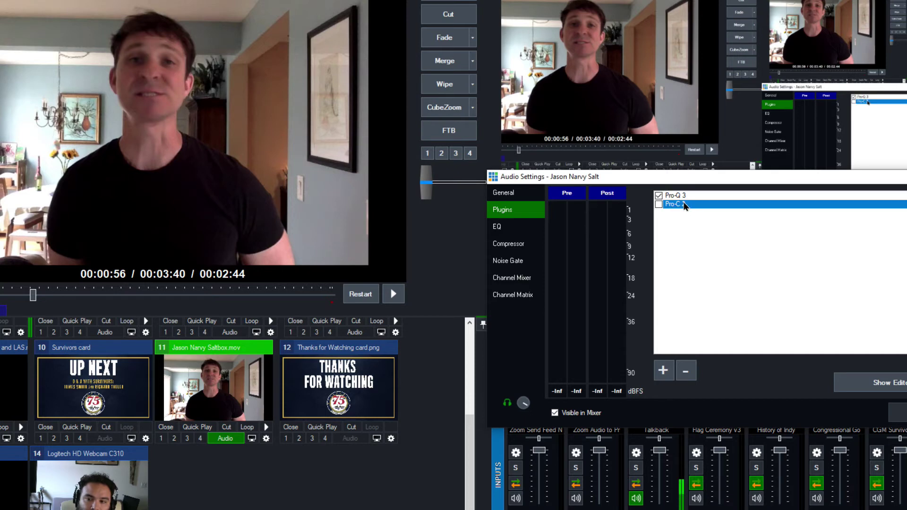
- Open the Pro-C 2 compressor editor and move it down to inspect its default settings
double_click(684, 205)
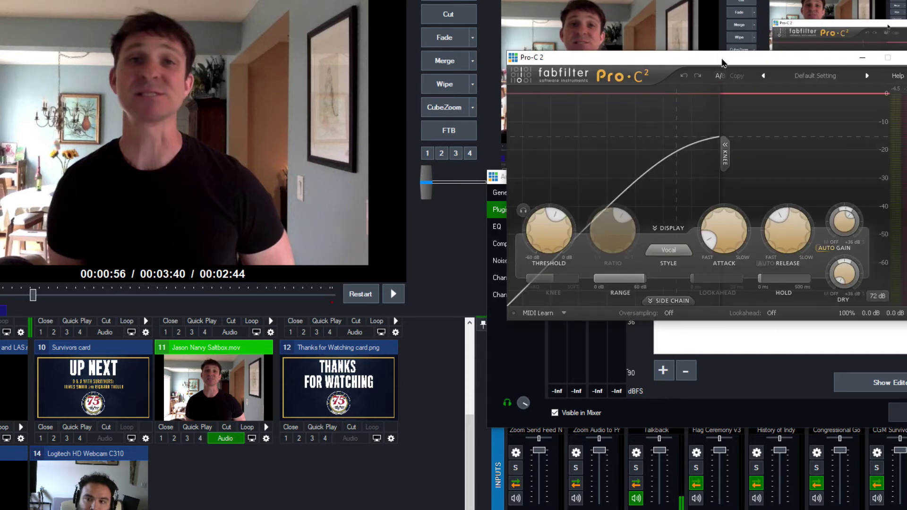
drag(722, 62, 699, 247)
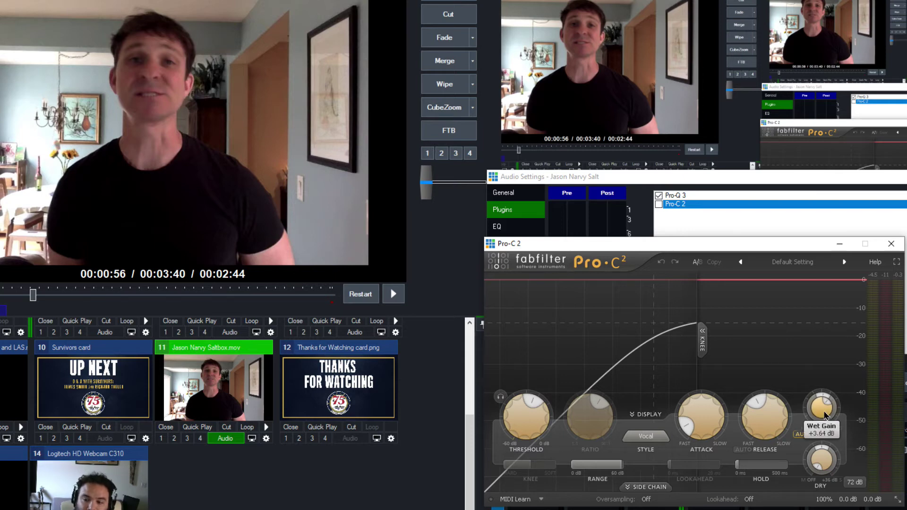
mouse_move(826, 415)
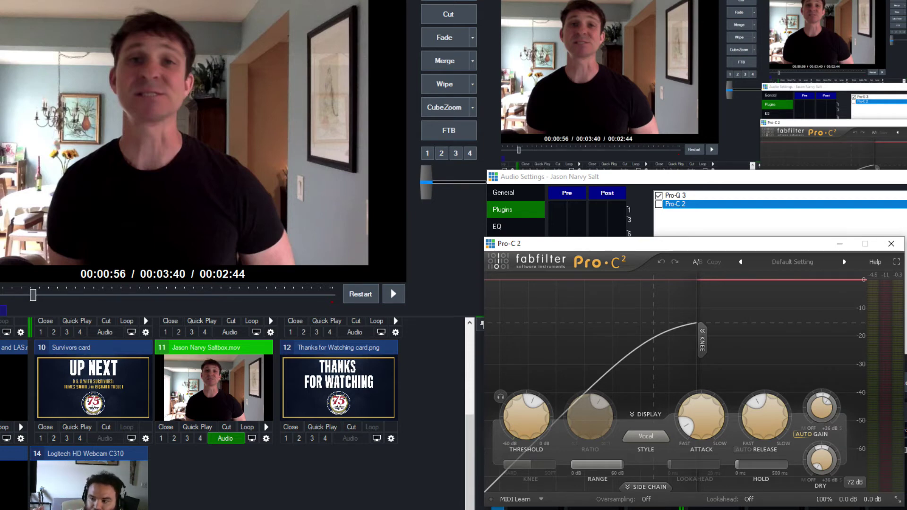
- Resume playback and enable Pro-C 2, keeping its editor open to watch the compression
click(395, 296)
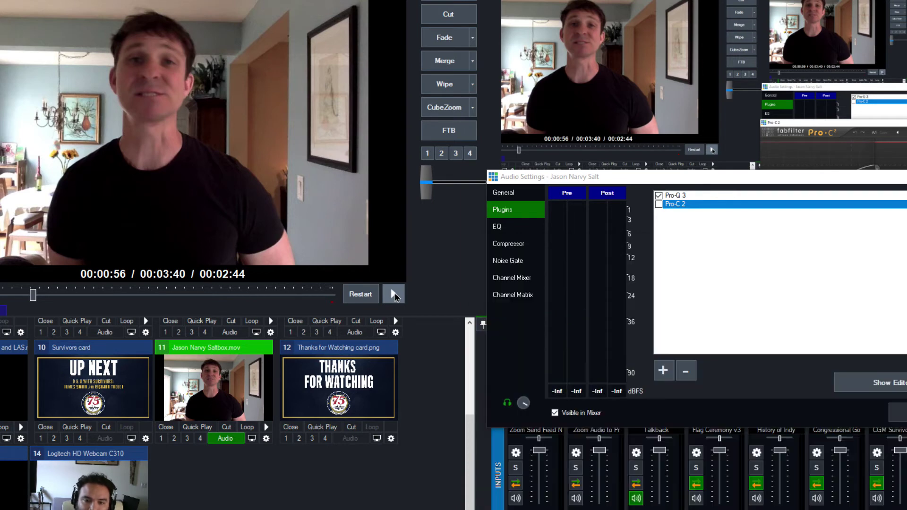
double_click(686, 206)
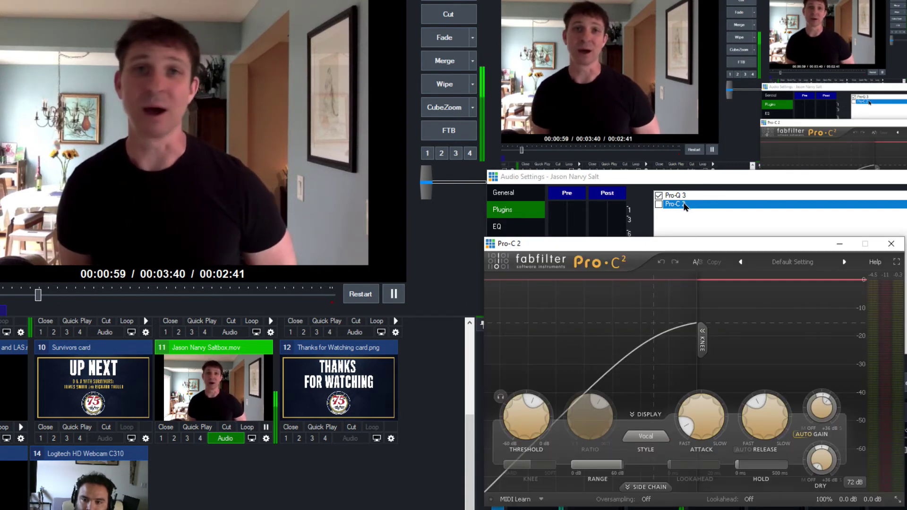
click(659, 205)
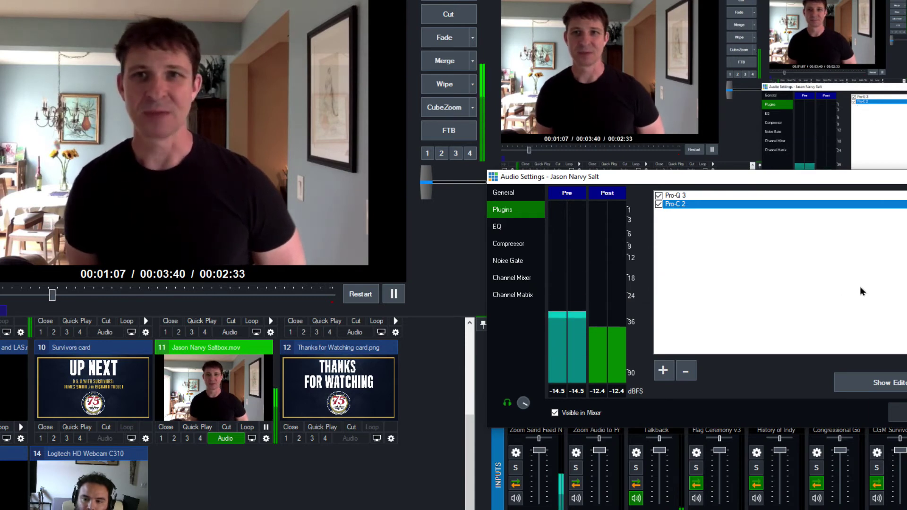
double_click(734, 210)
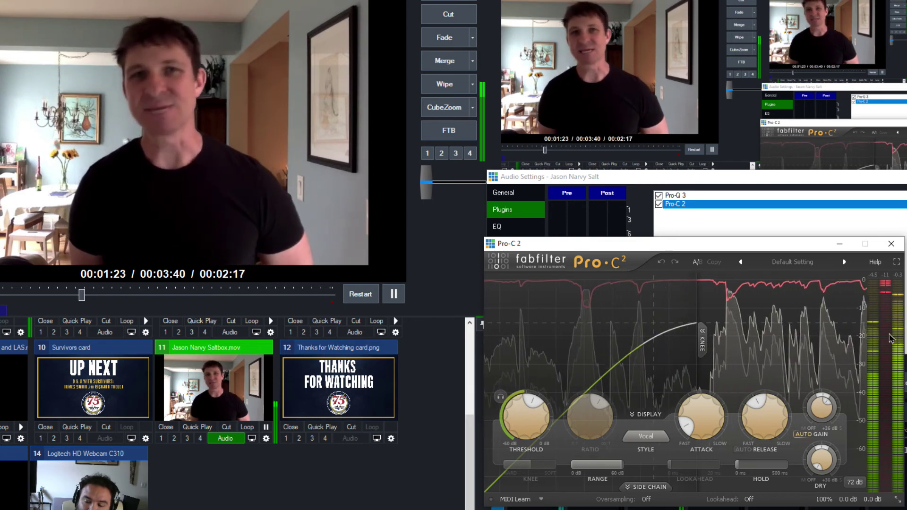
- Untick Pro-C 2 so only the Pro-Q 3 EQ processes the clip
mouse_move(890, 334)
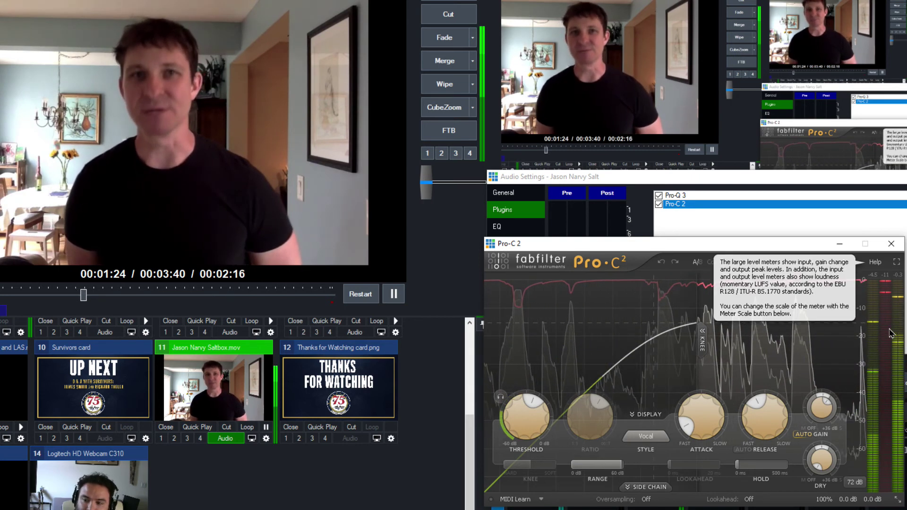
click(659, 206)
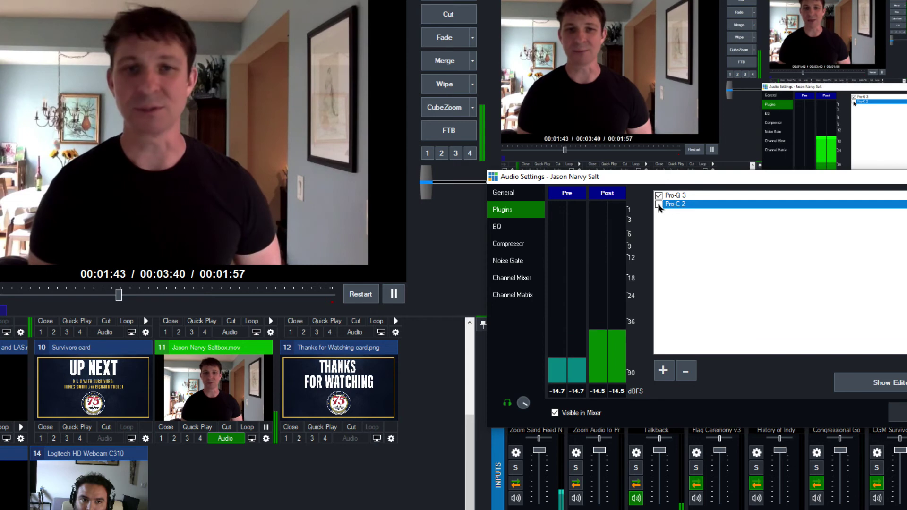
- Toggle Pro-C 2 and Pro-Q 3 on and off to compare, ending with both enabled
click(658, 205)
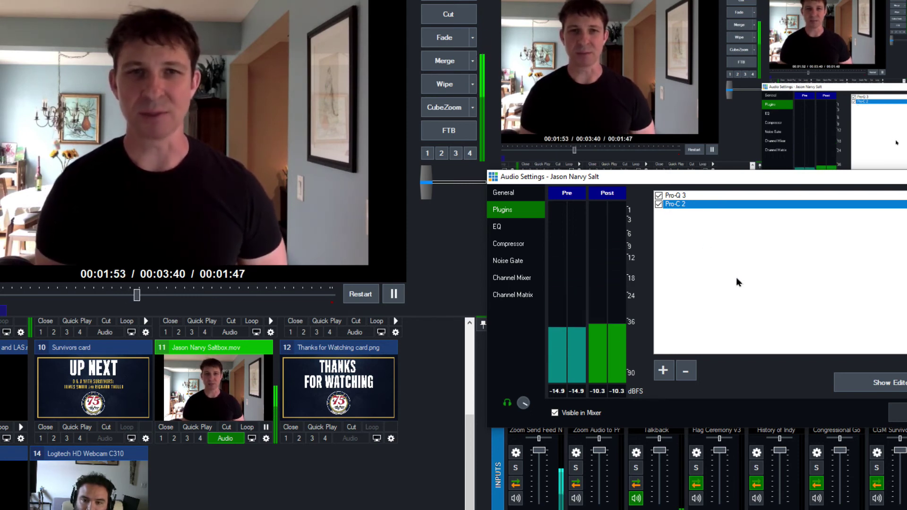
click(658, 204)
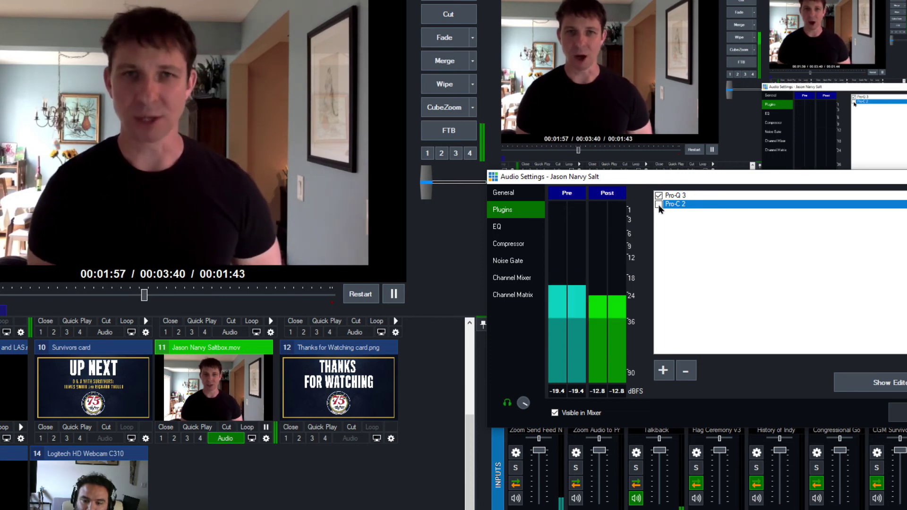
key(Up)
key(space)
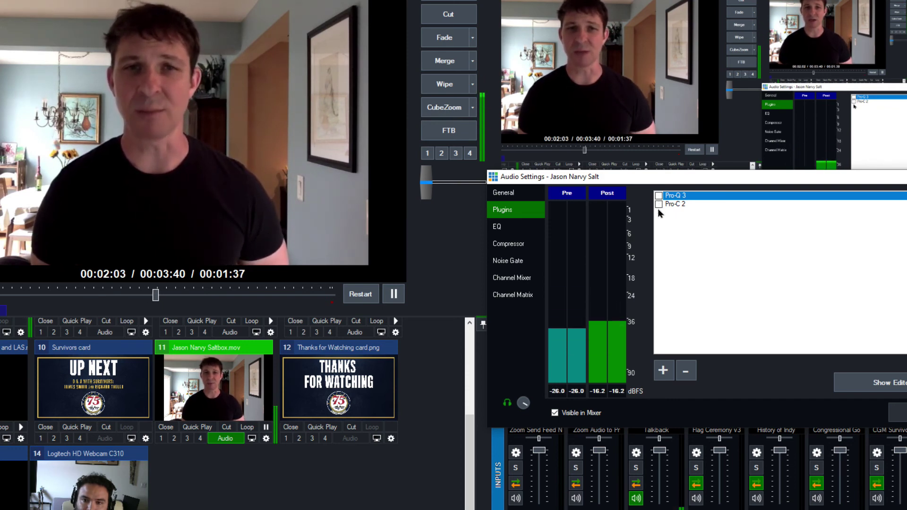
click(659, 205)
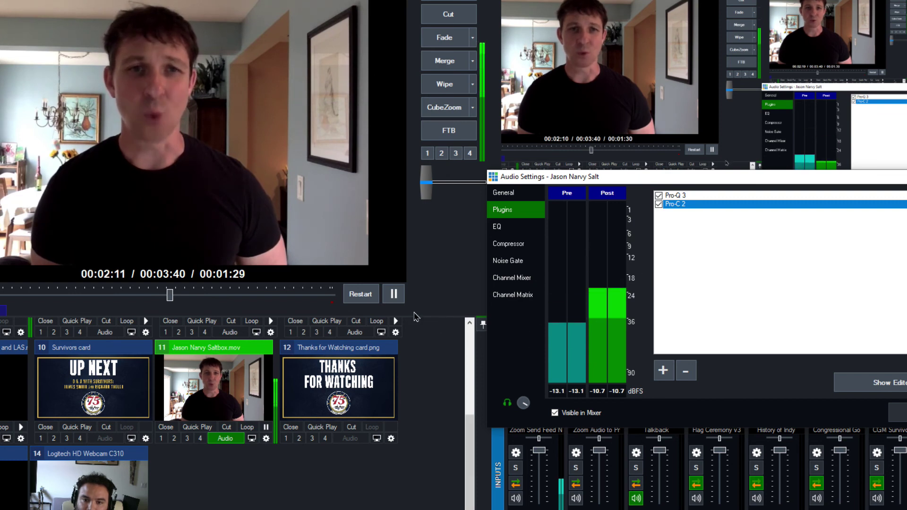
- Pause the Saltbox clip at 00:02:15
click(395, 295)
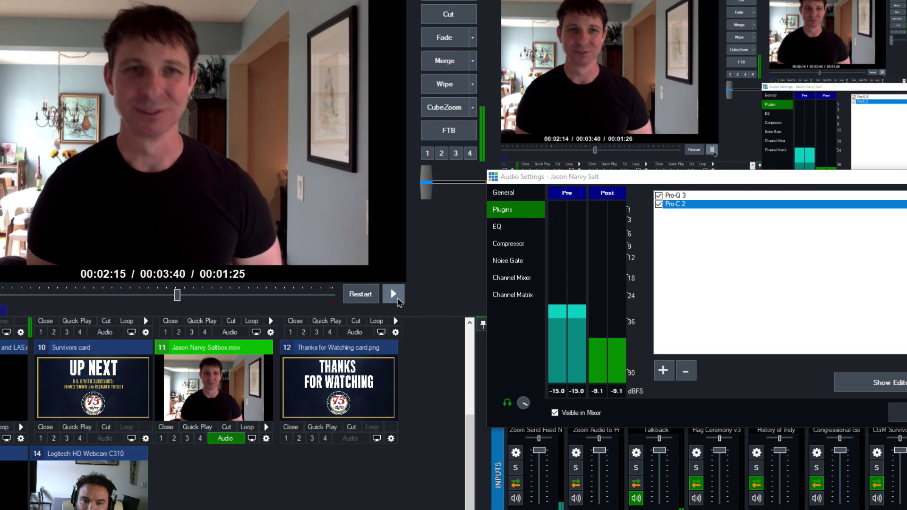